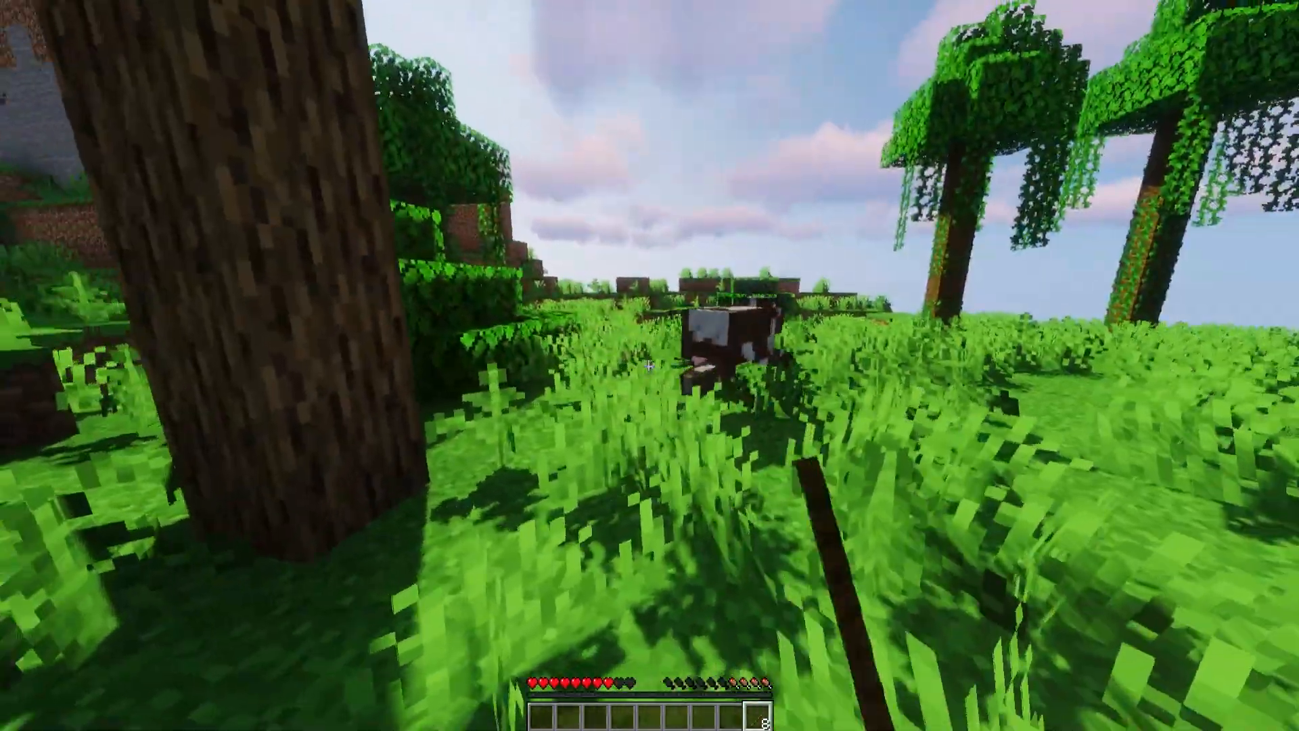
click(649, 366)
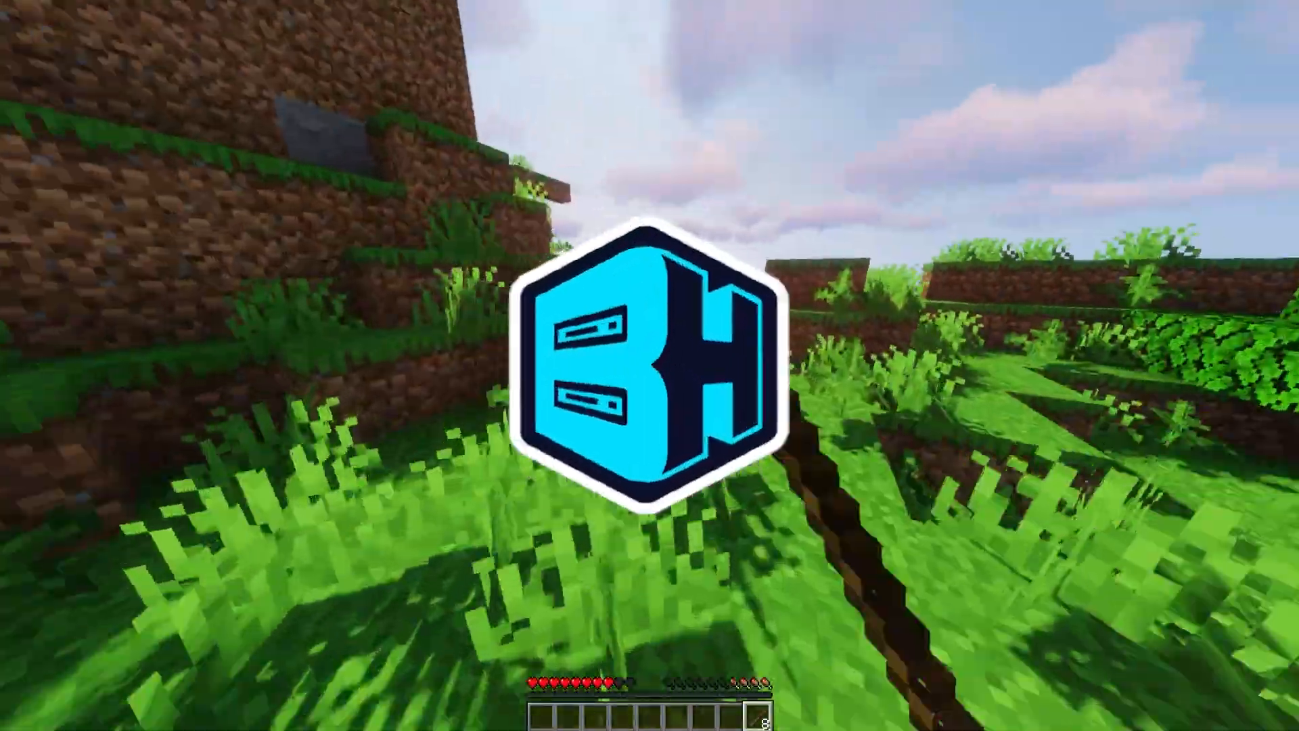
Attack the nearby cow in Minecraft before leaving the game.
click(649, 366)
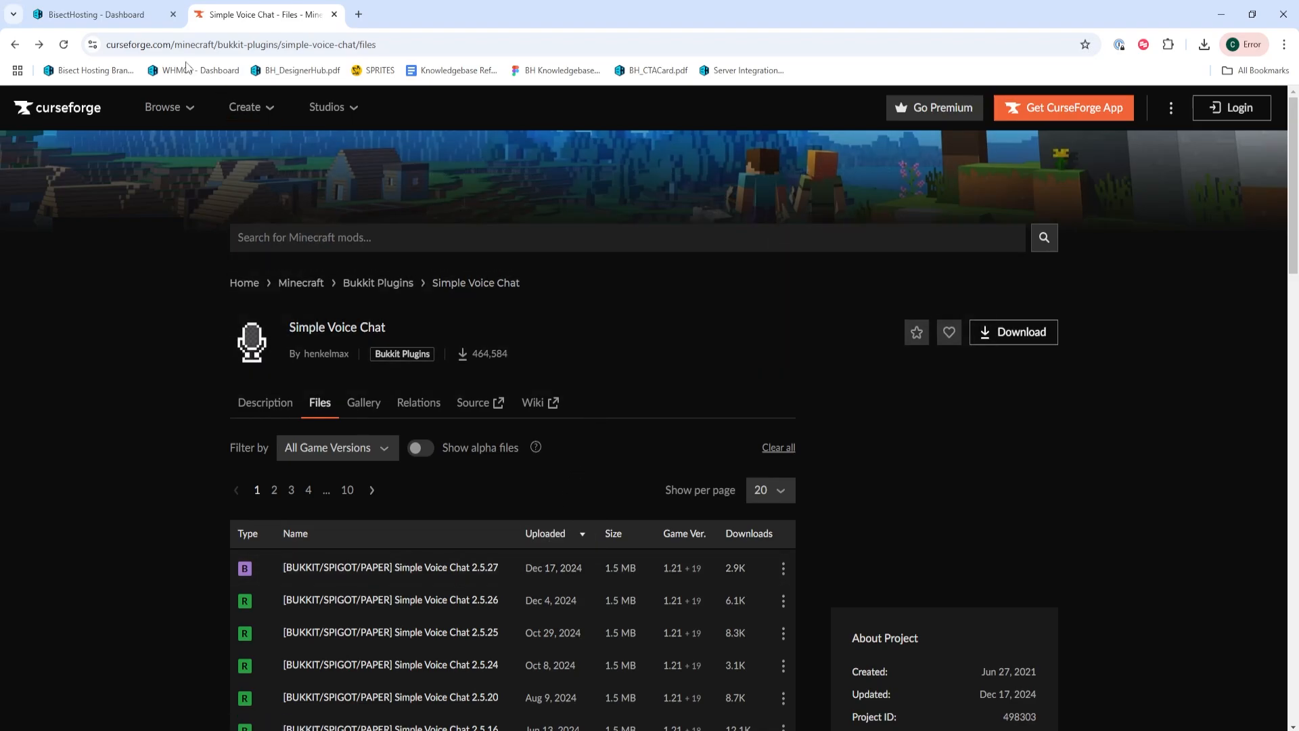
Stop the Best BH Server from its control panel and go to its file browser.
click(135, 15)
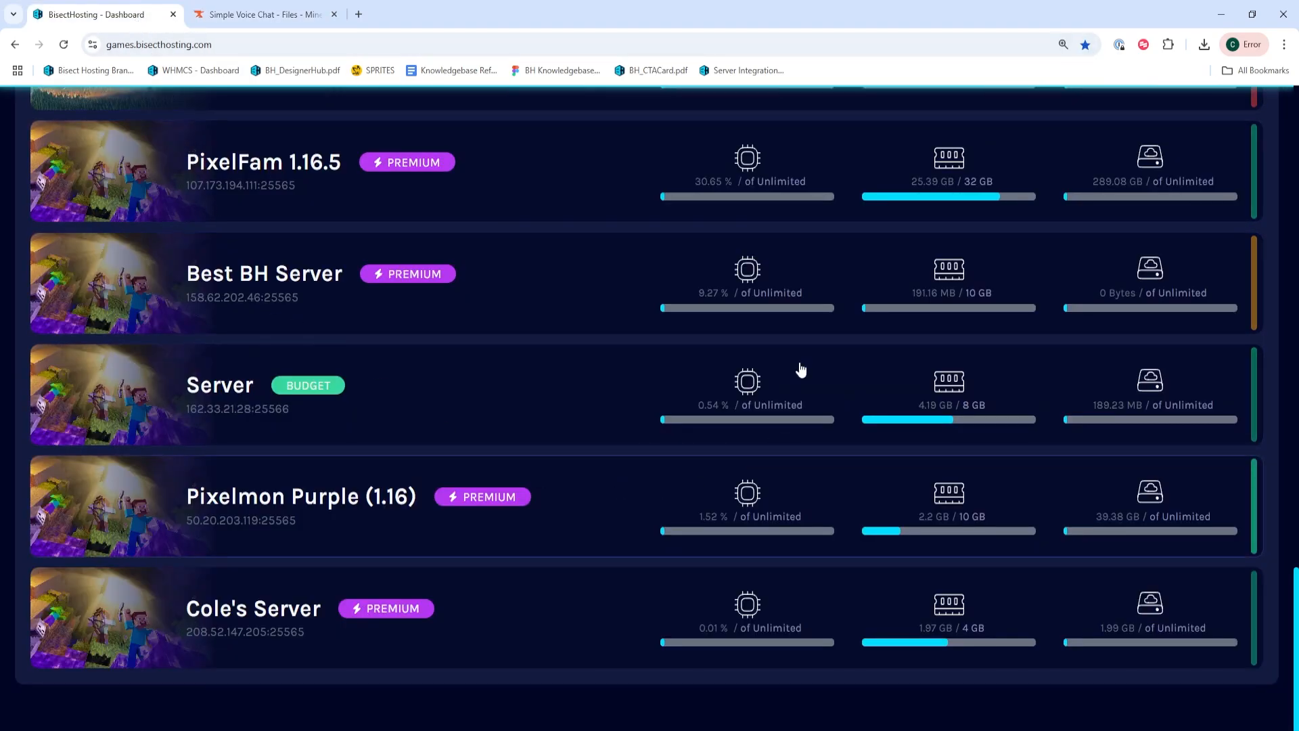
click(248, 288)
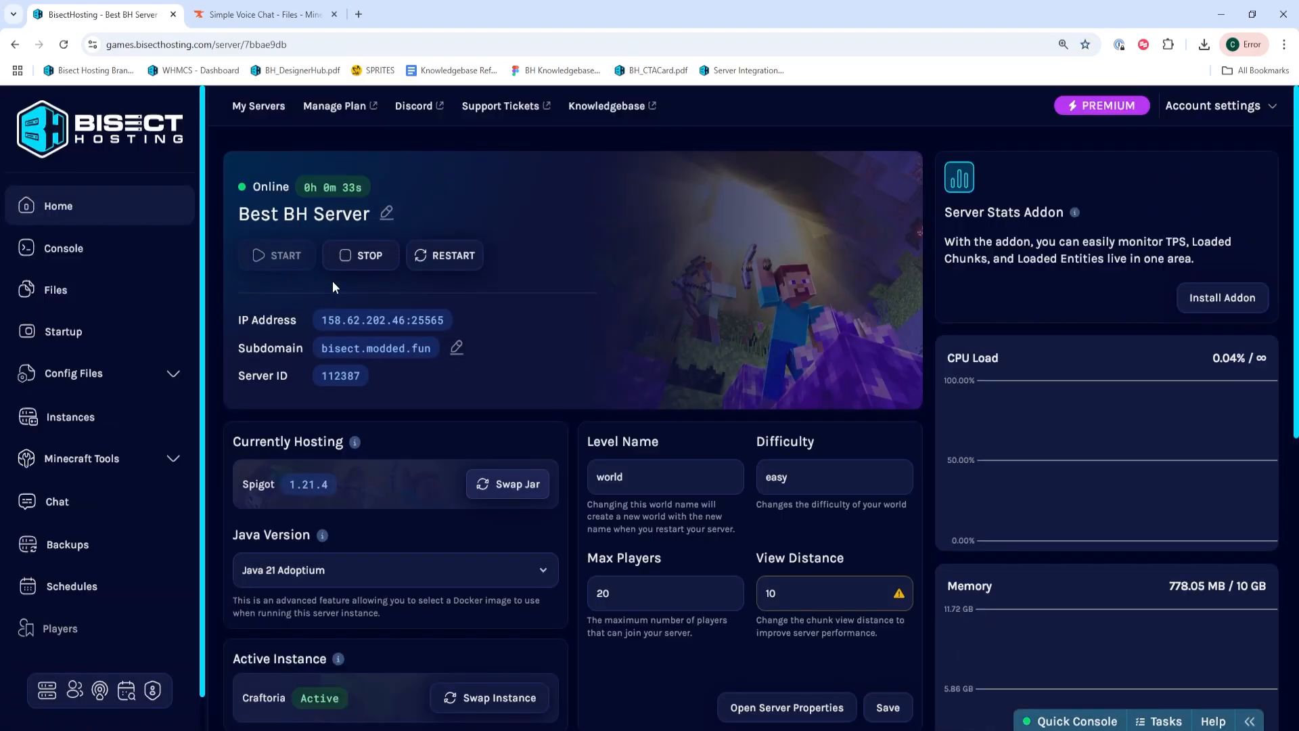
click(368, 255)
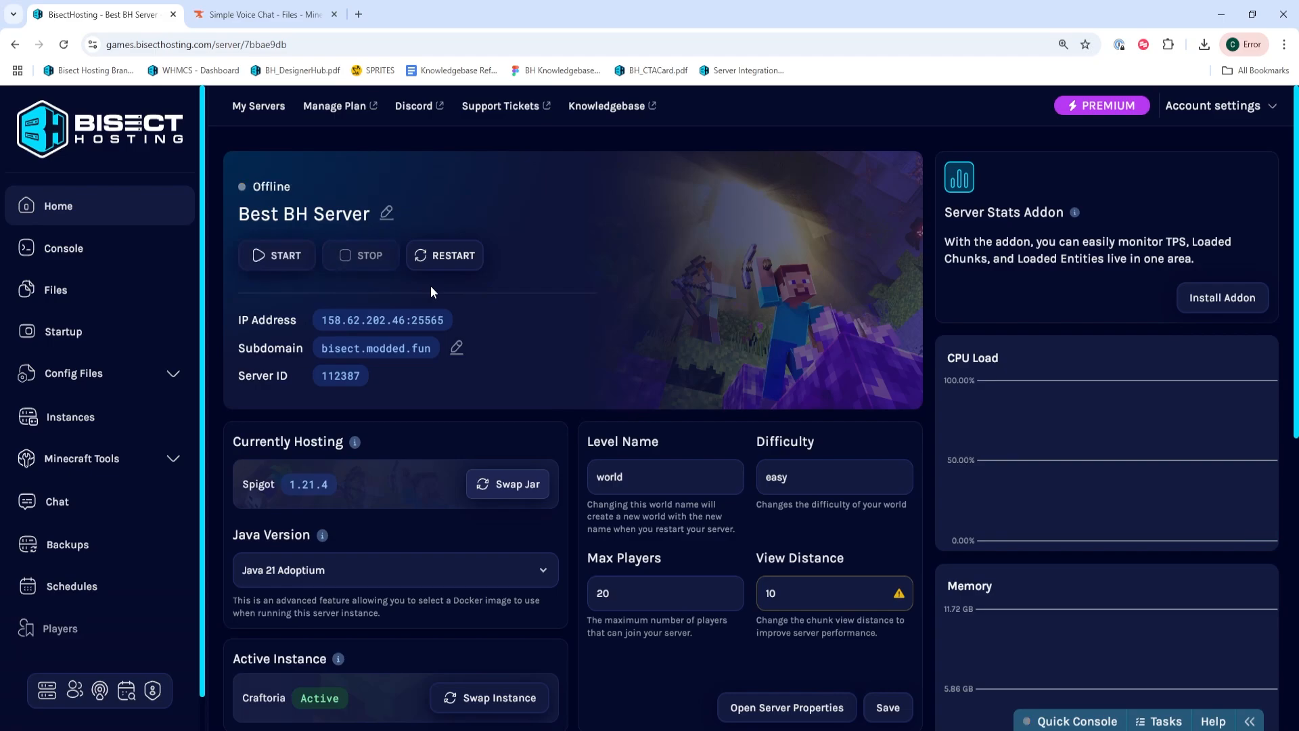
click(106, 295)
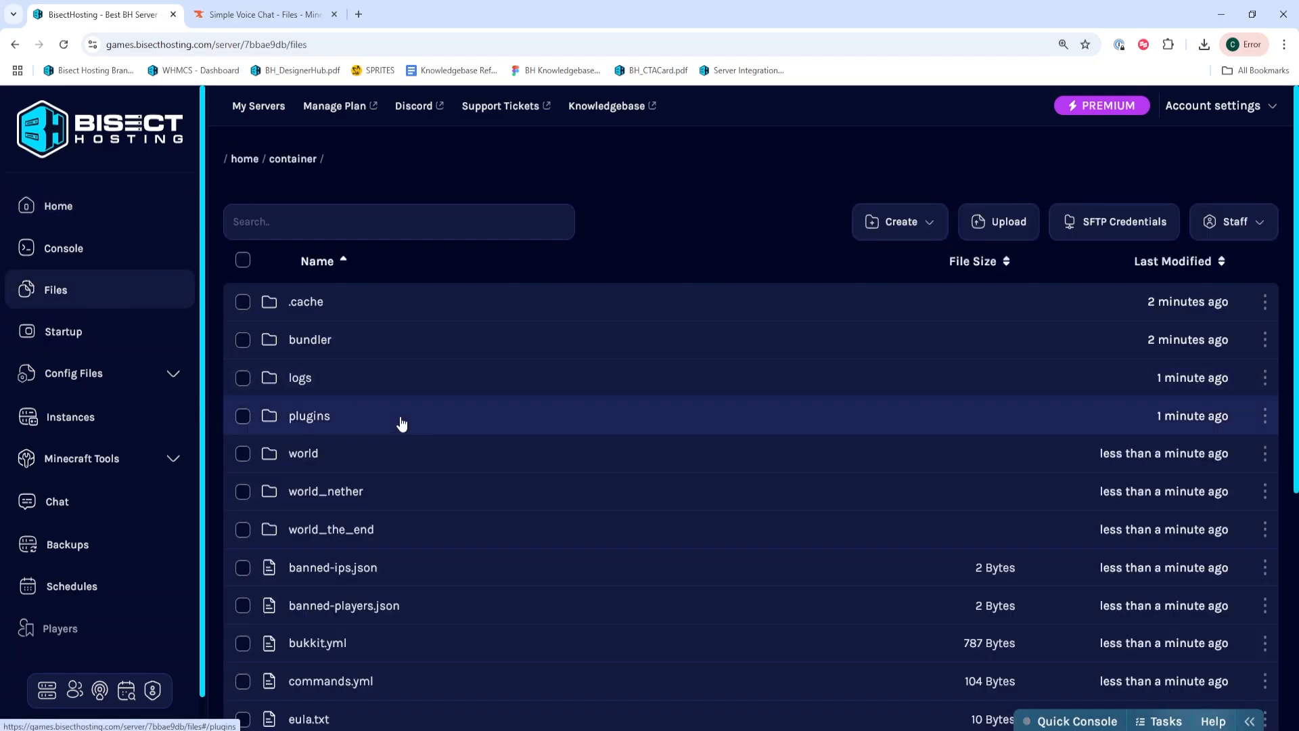
Drop the downloaded voicechat jar into the plugins folder and return to the overview.
click(421, 428)
click(1202, 49)
drag(1076, 105, 622, 438)
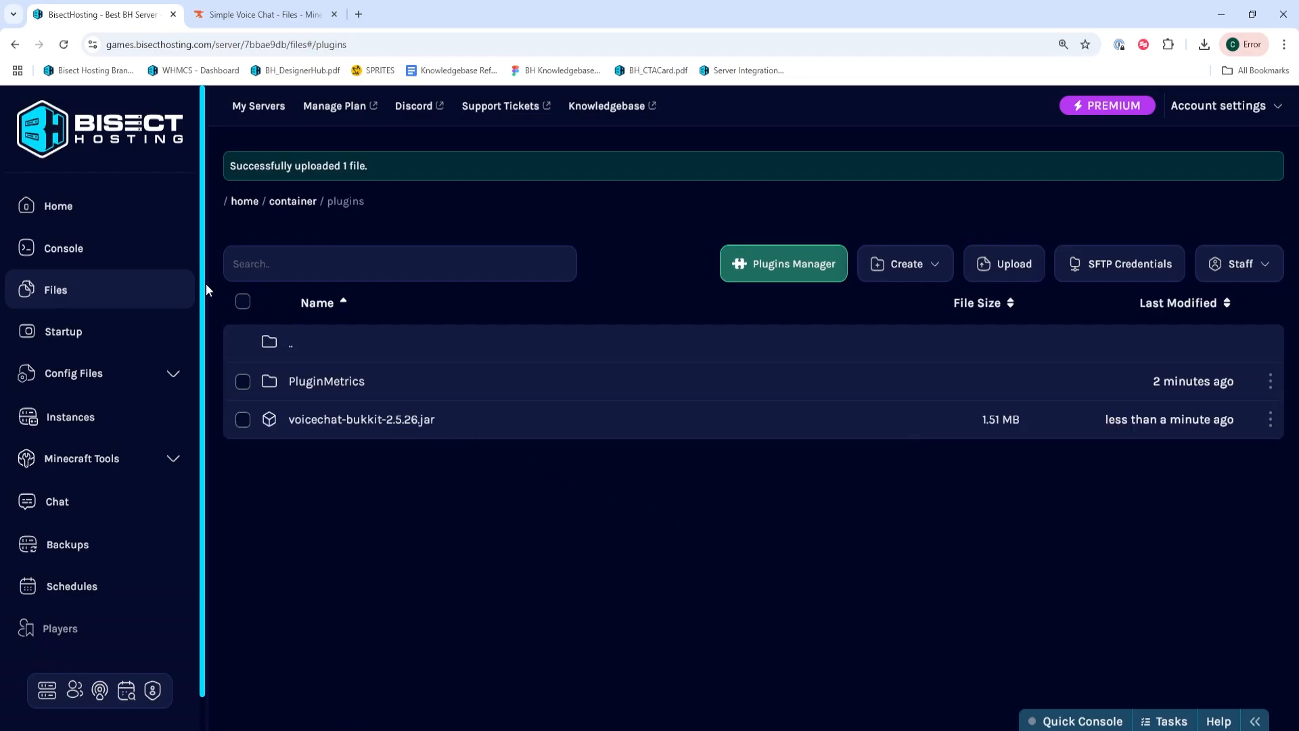
click(106, 212)
Start the server so the plugin loads, then stop it again.
click(275, 255)
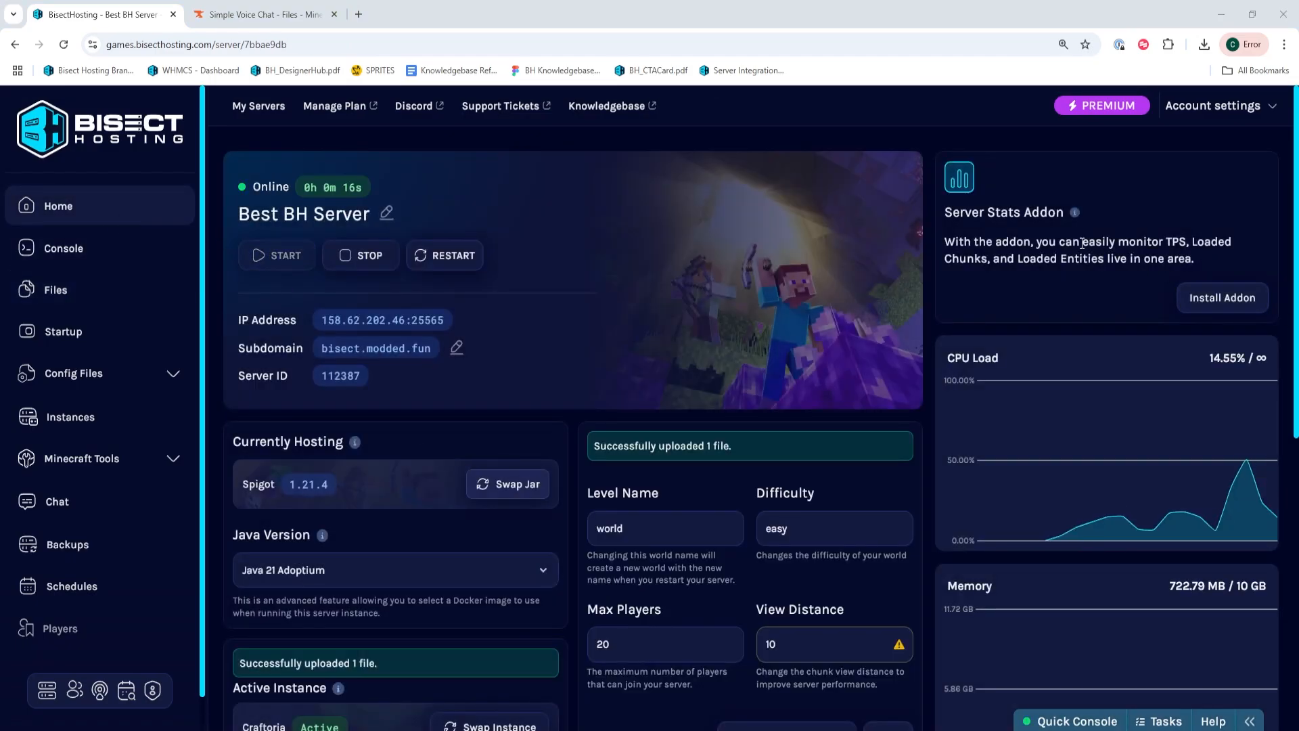
click(379, 266)
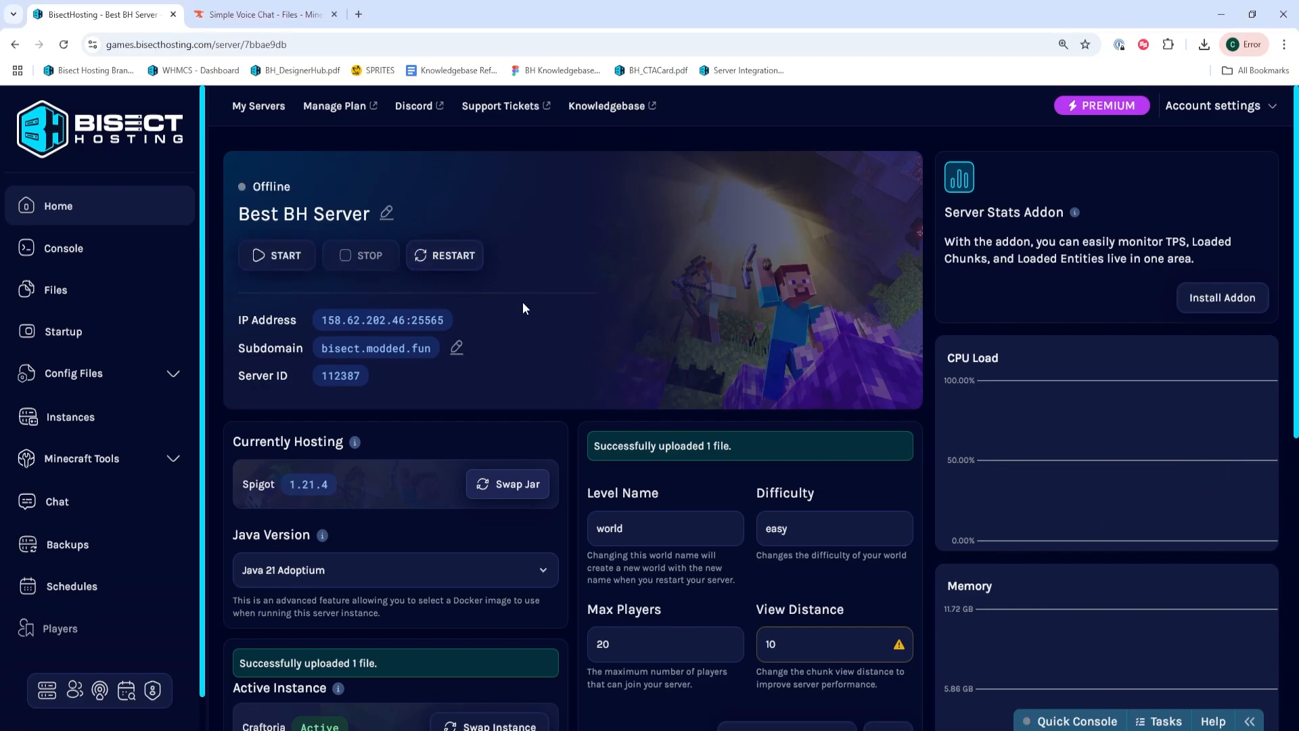
Show the server's network settings and copy the 9000 IP address.
click(100, 691)
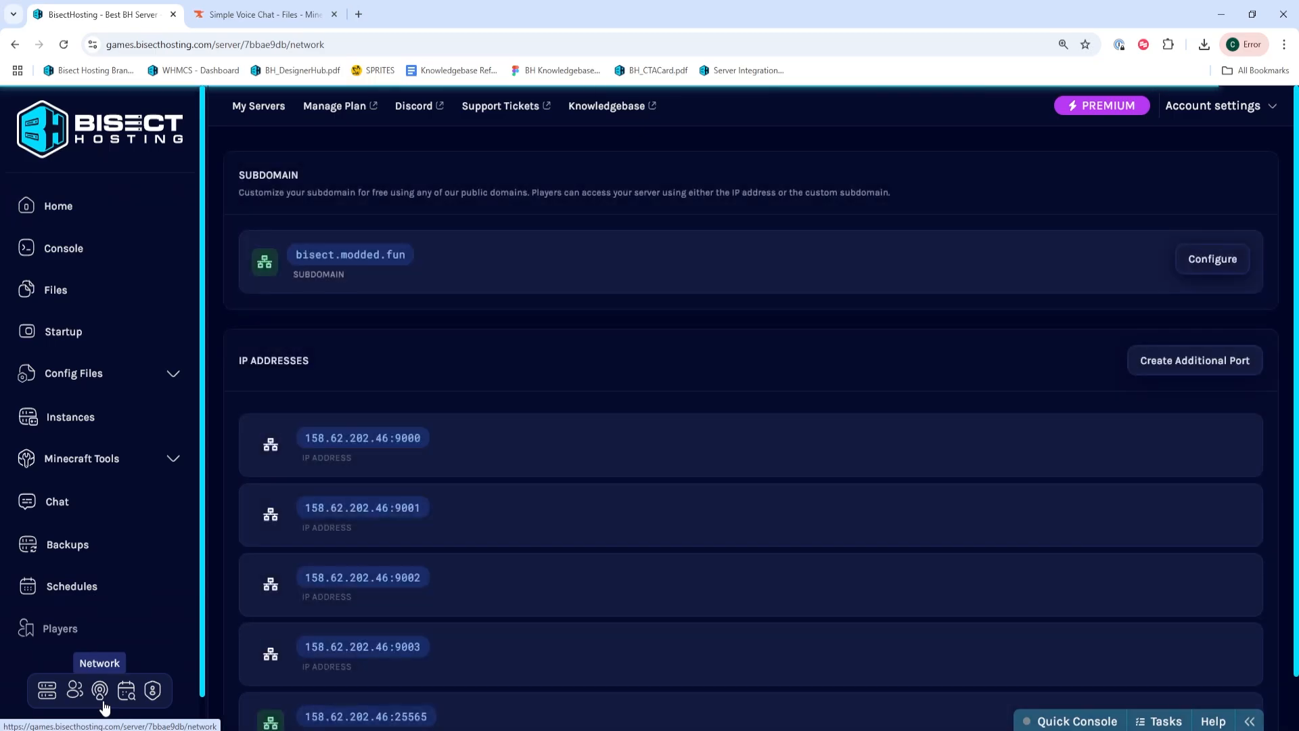
scroll(722, 391, down, 2)
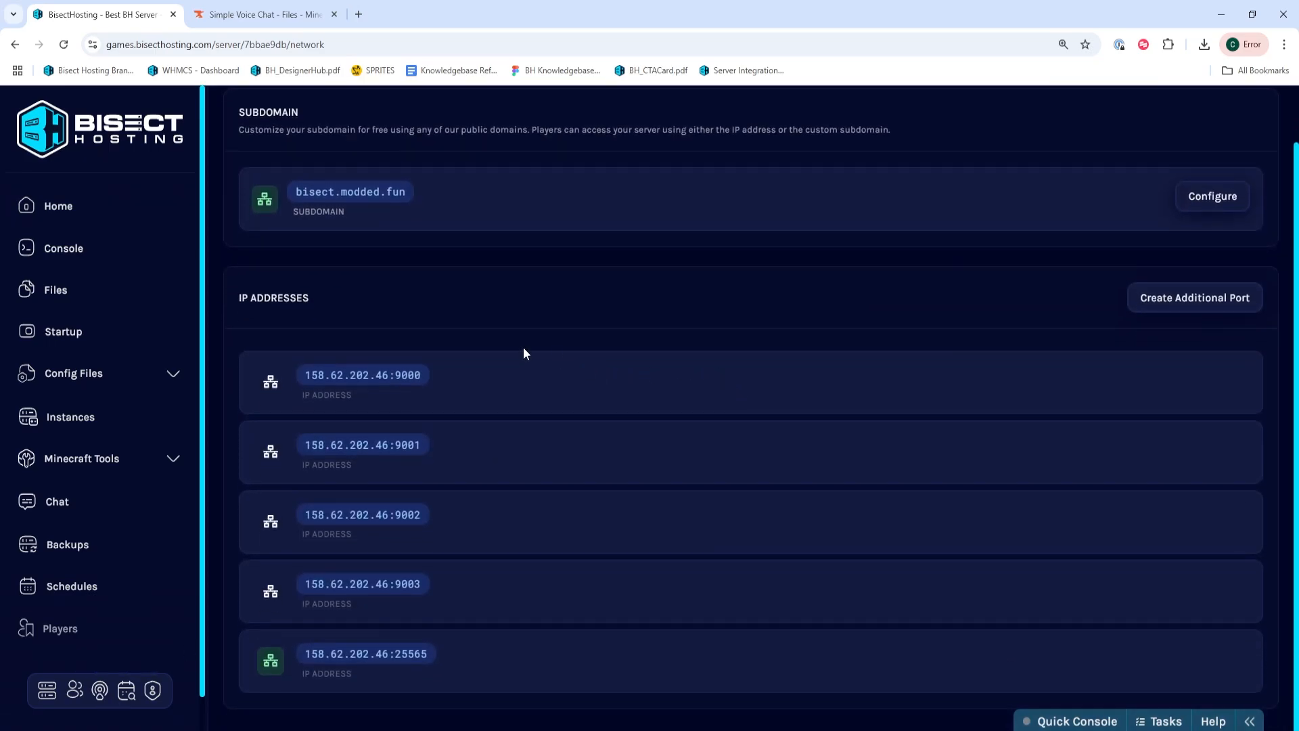
click(403, 381)
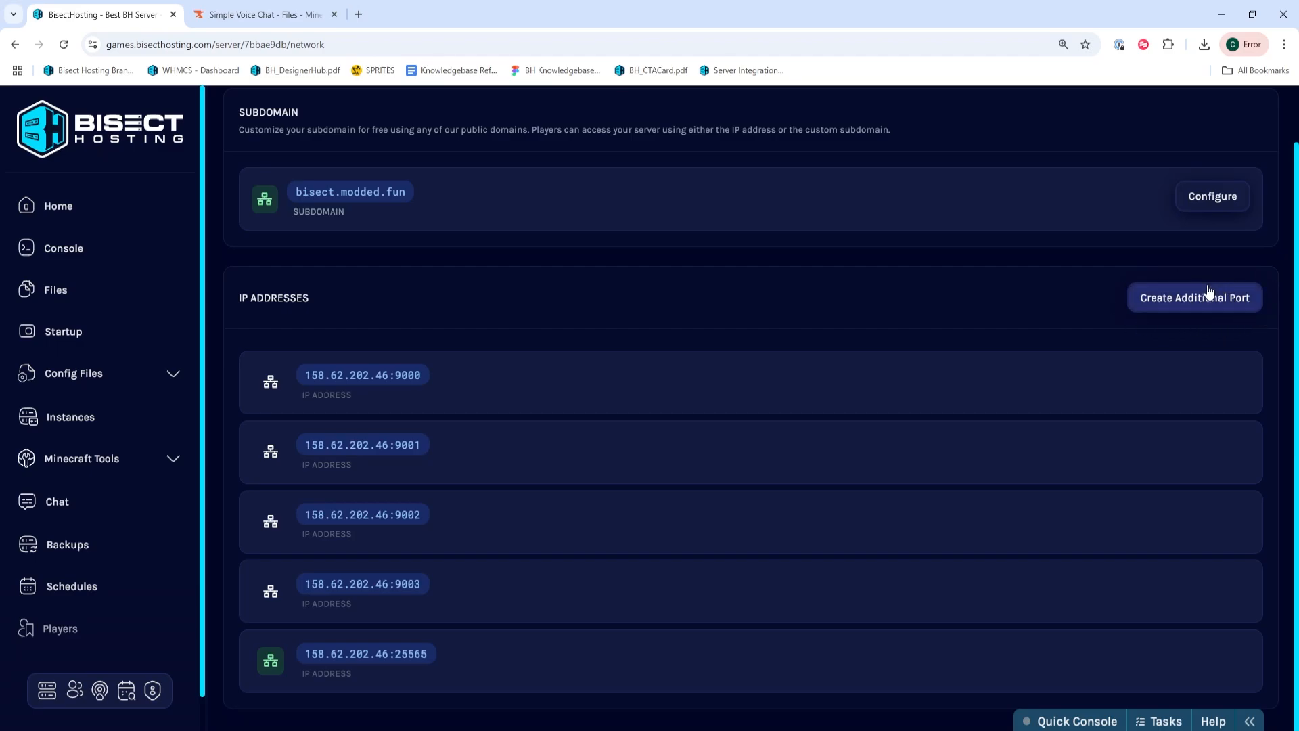
Create an additional port with the suggested number 25575.
click(1170, 305)
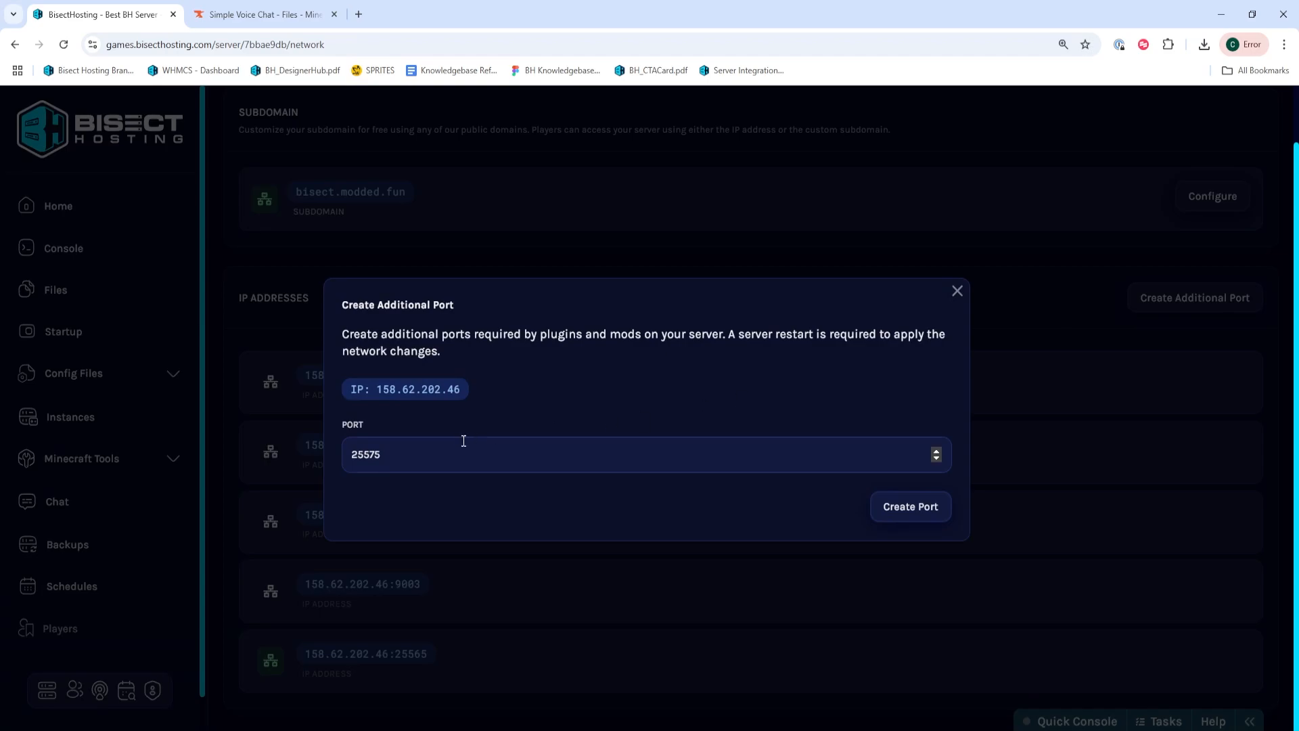
drag(464, 441, 308, 459)
click(910, 505)
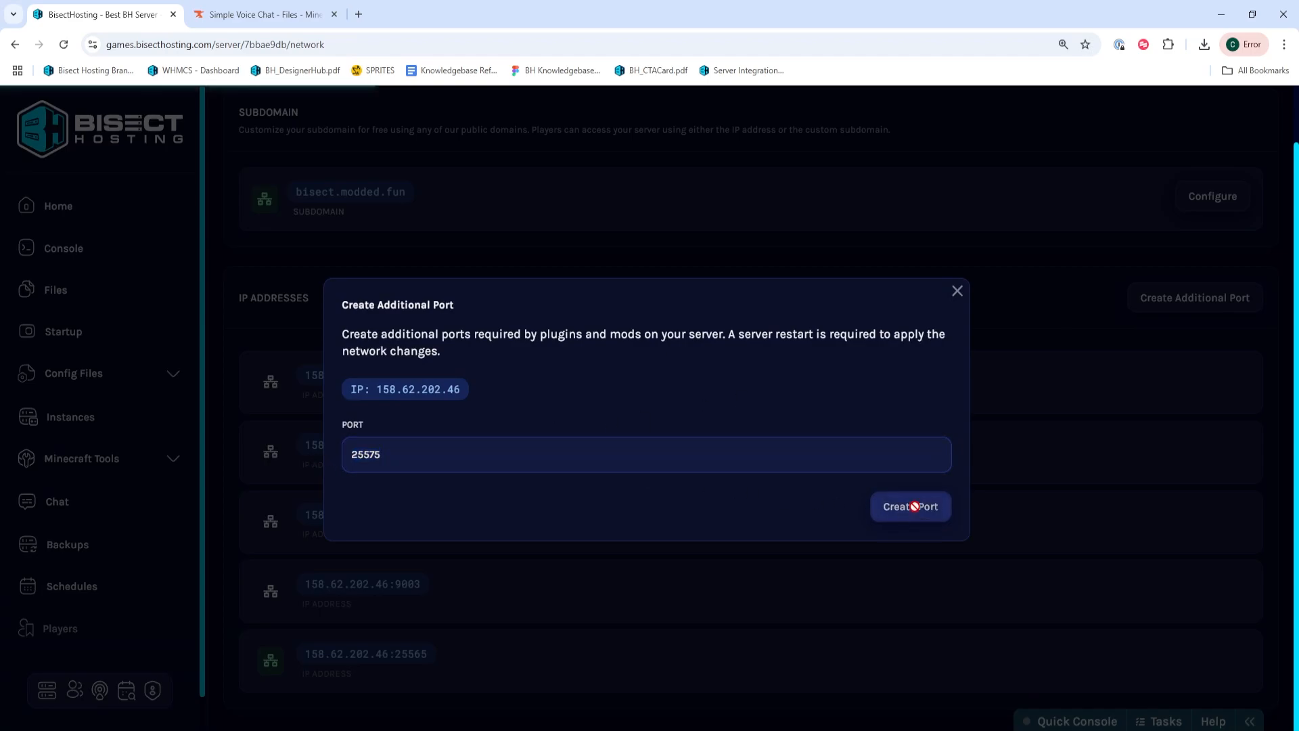
scroll(833, 441, down, 1)
scroll(833, 442, down, 1)
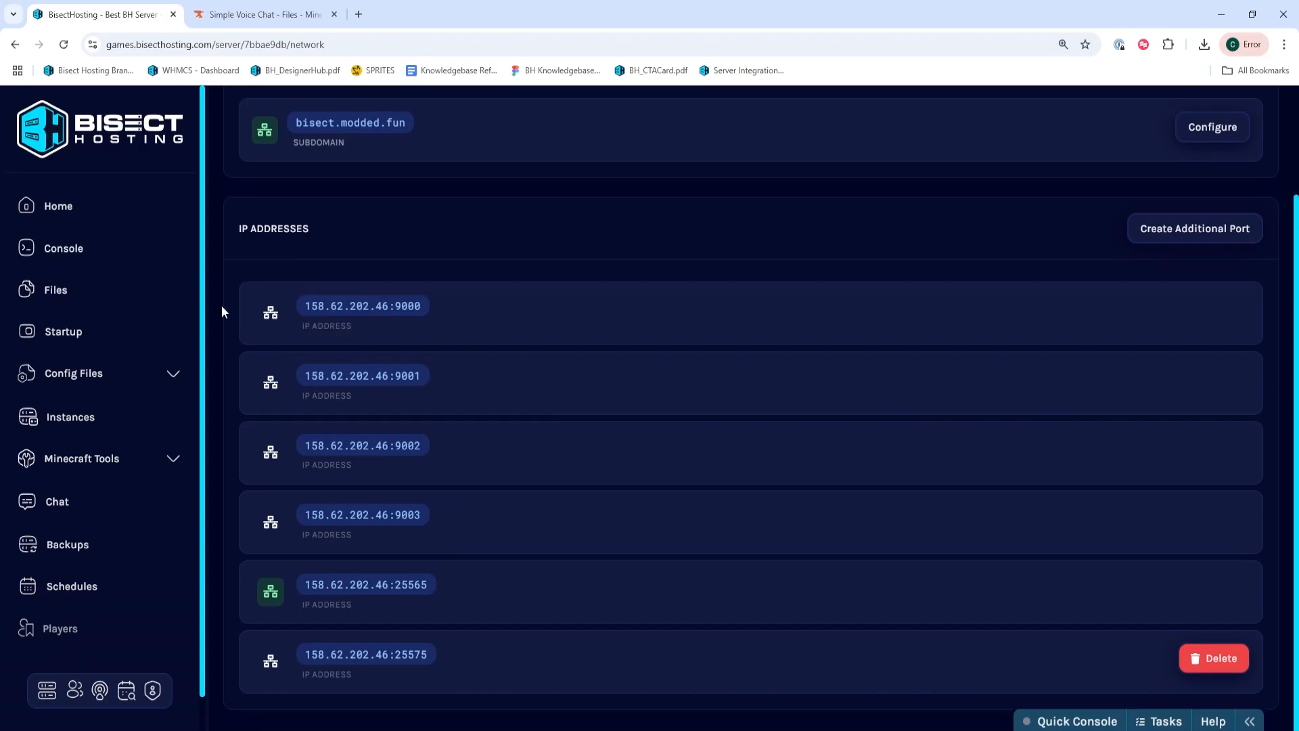
Navigate to plugins/voicechat and load voicechat-server.properties in the editor.
click(126, 295)
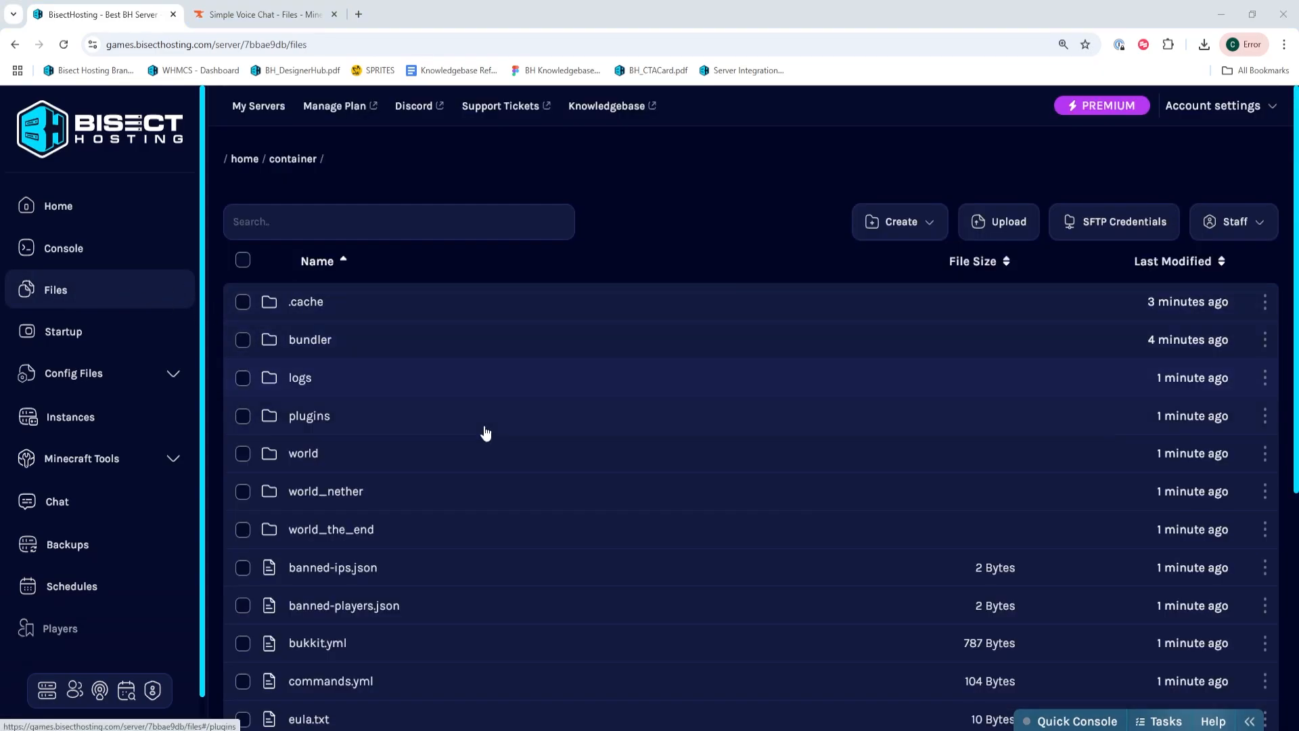
click(599, 421)
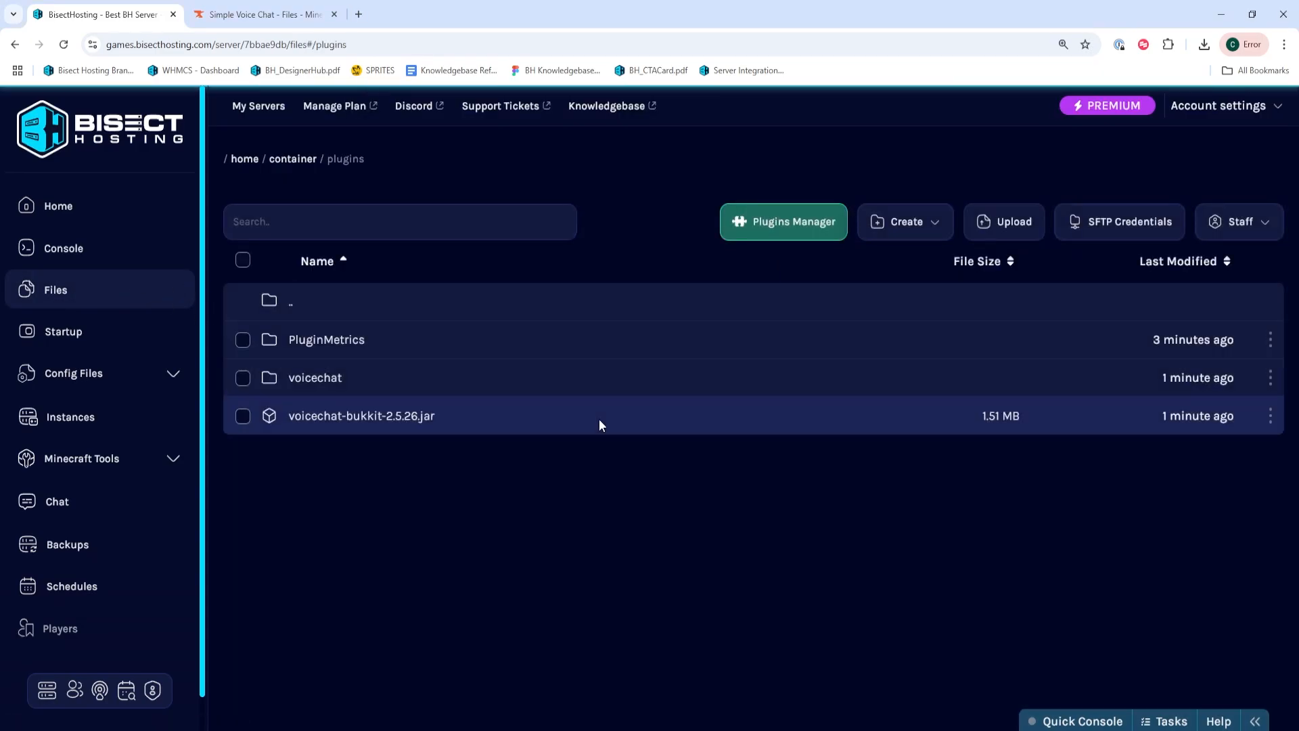
click(435, 389)
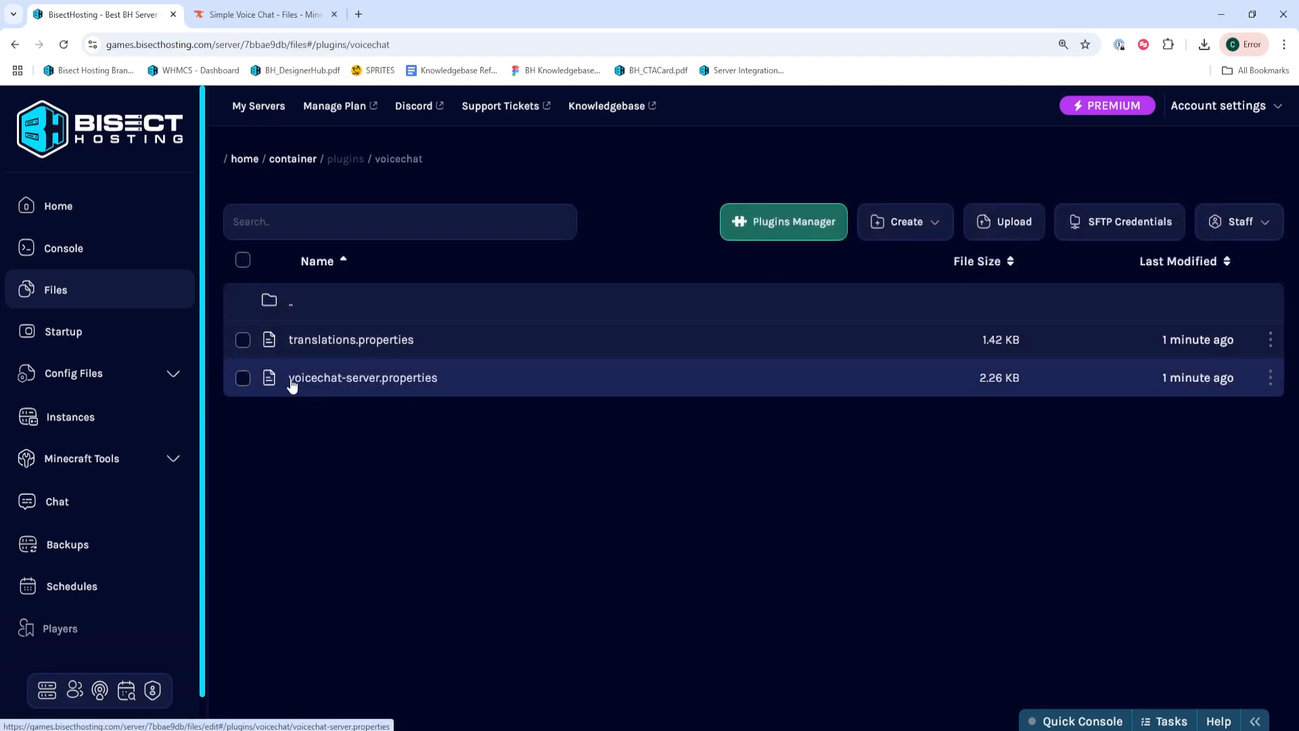
click(443, 386)
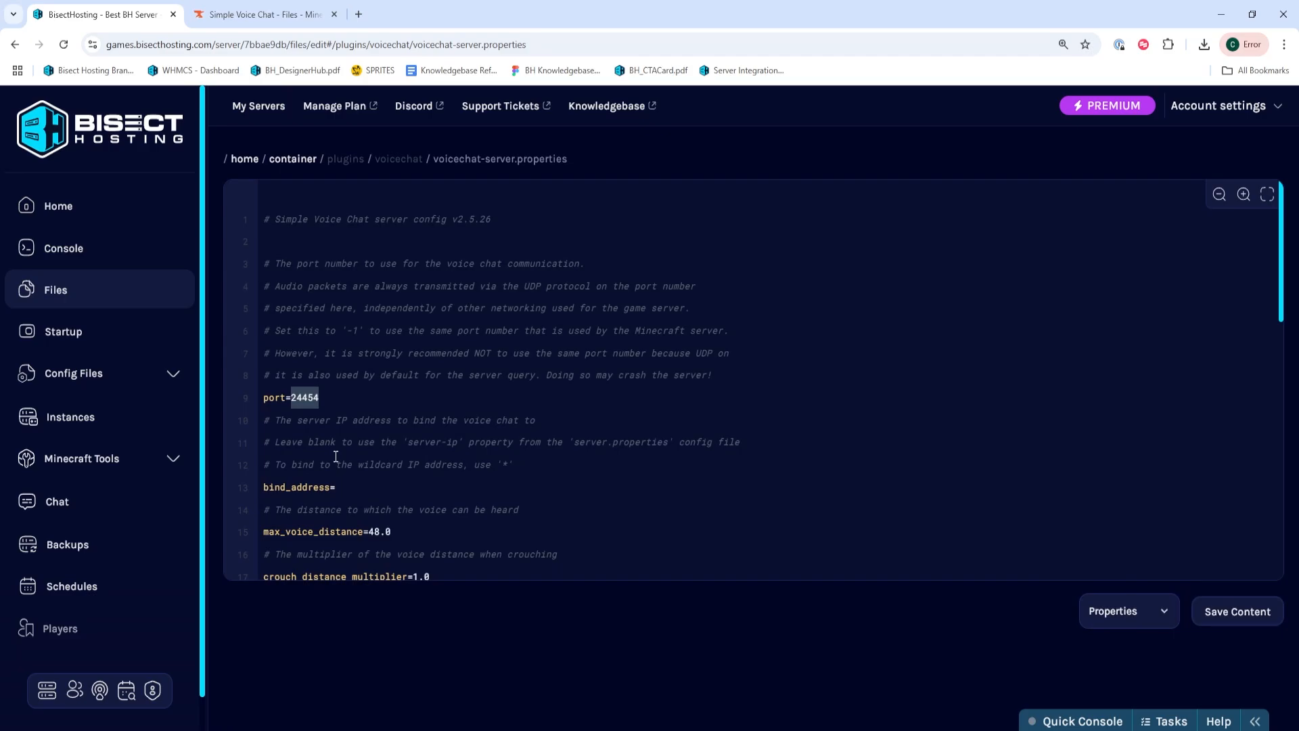
Replace port=24454 with port=25575, save the config, and return to the overview.
key(BackSpace)
text(575)
click(1259, 612)
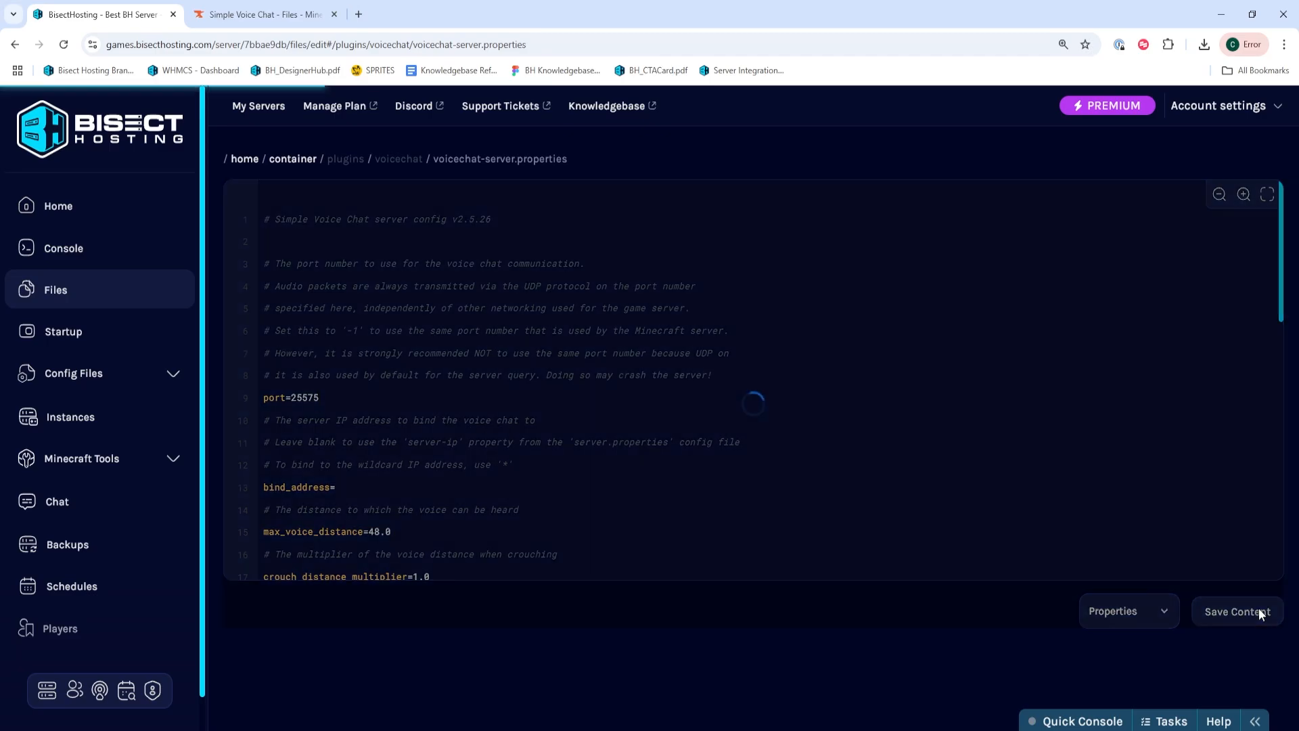
click(79, 216)
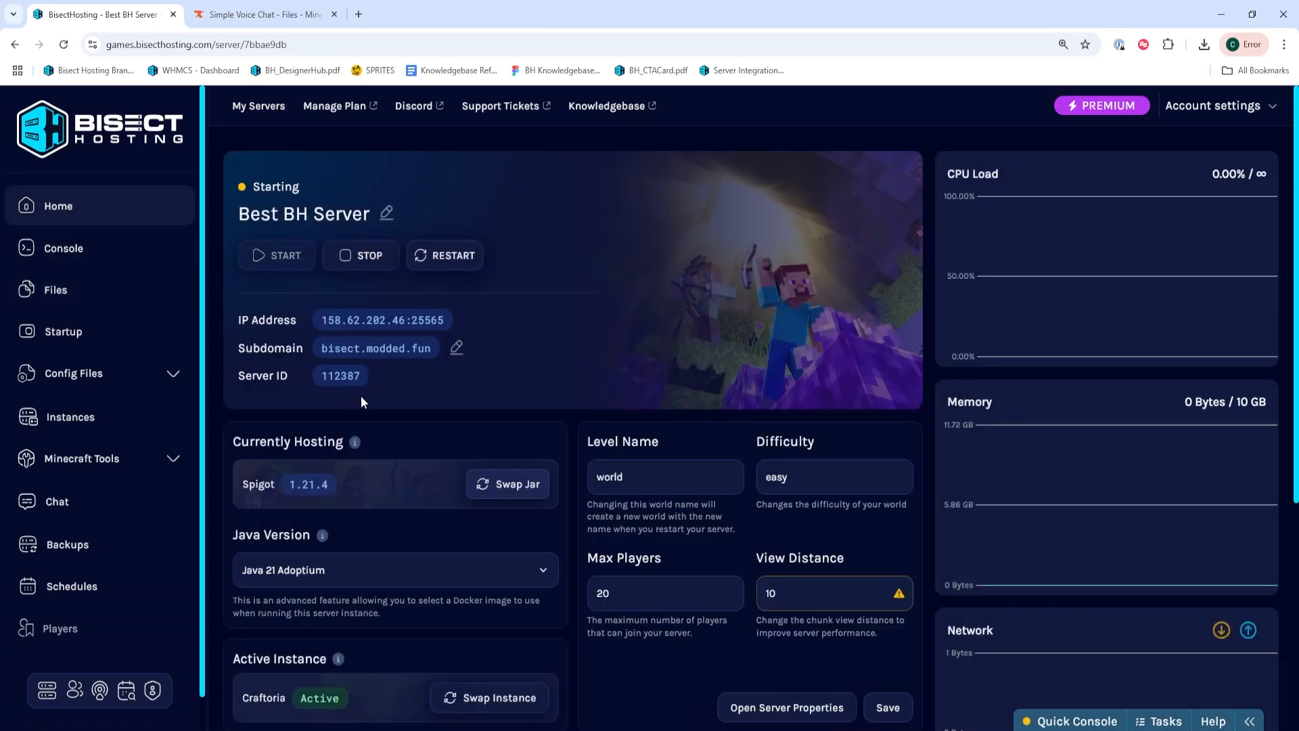